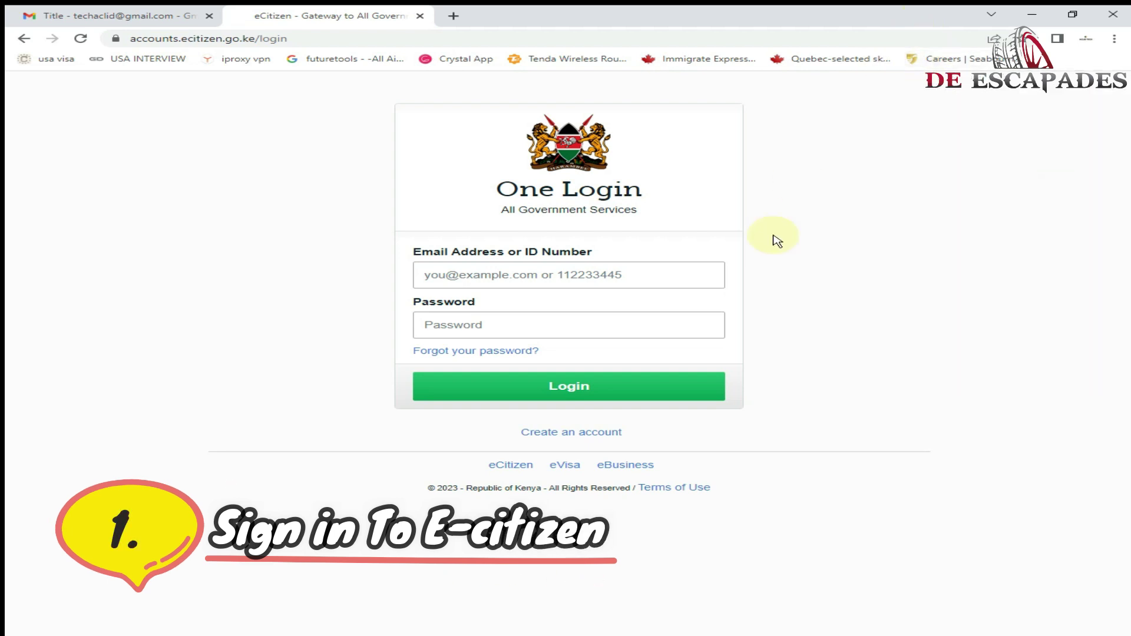
- Start entering the login email or ID number on the eCitizen One Login page
click(703, 263)
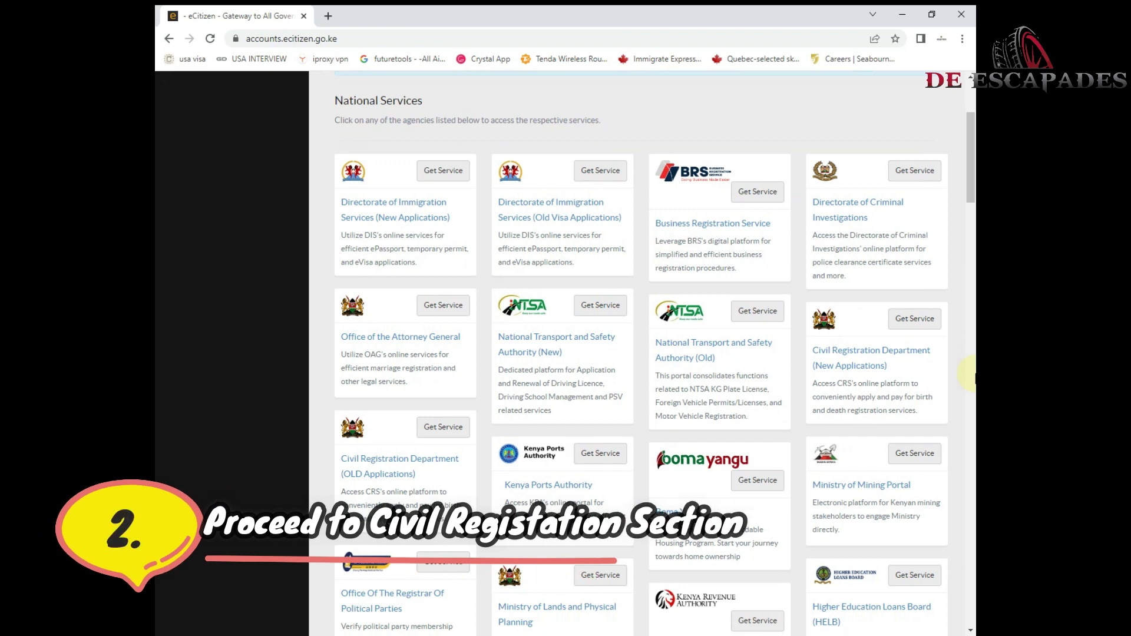
- Open Civil Registration new applications and move past the instructions to Application Details
click(900, 323)
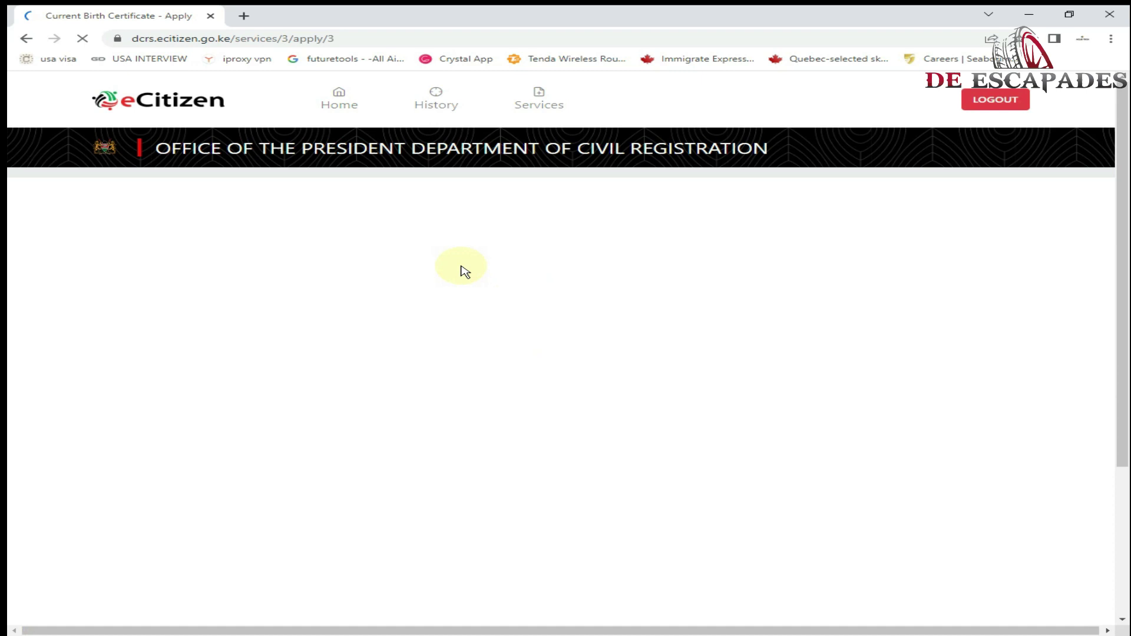
scroll(524, 400, down, 10)
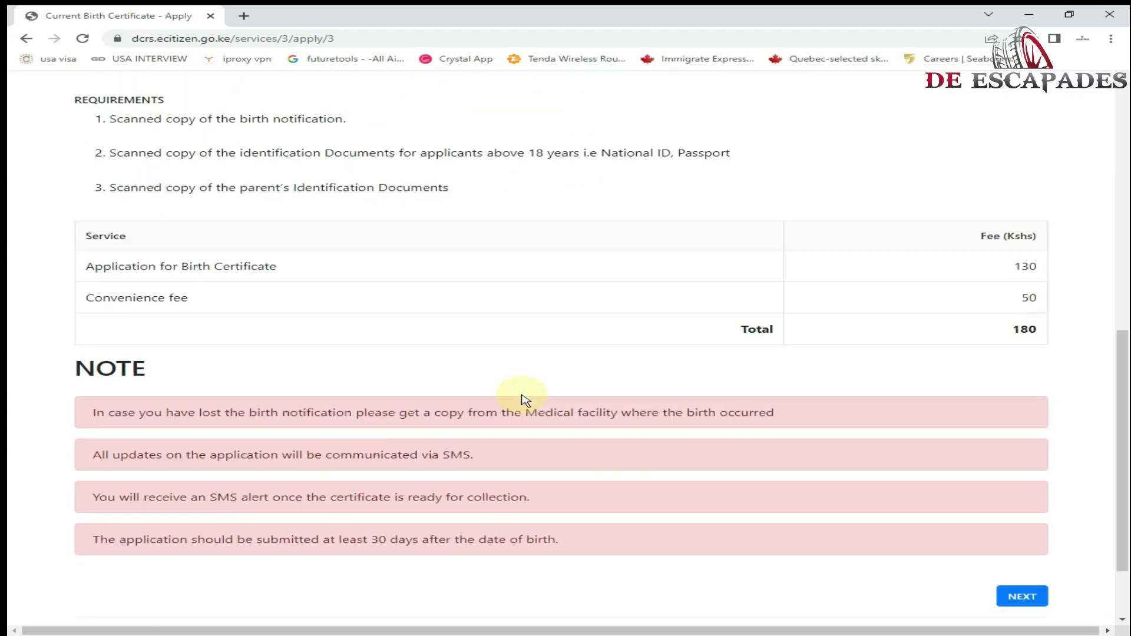
scroll(522, 398, down, 2)
click(1021, 499)
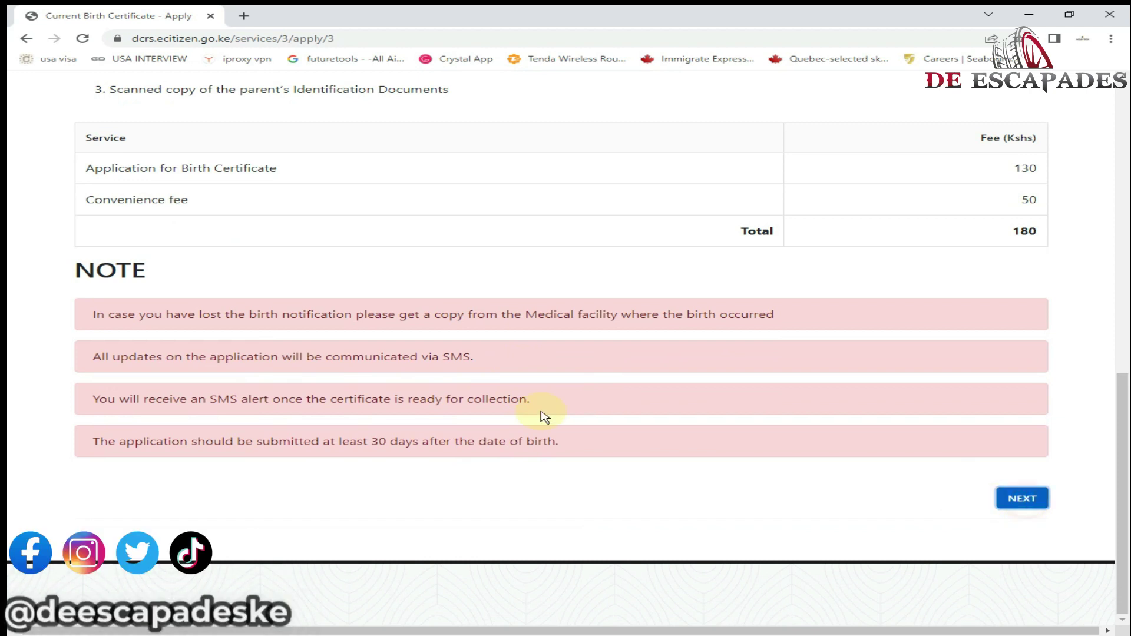
click(118, 151)
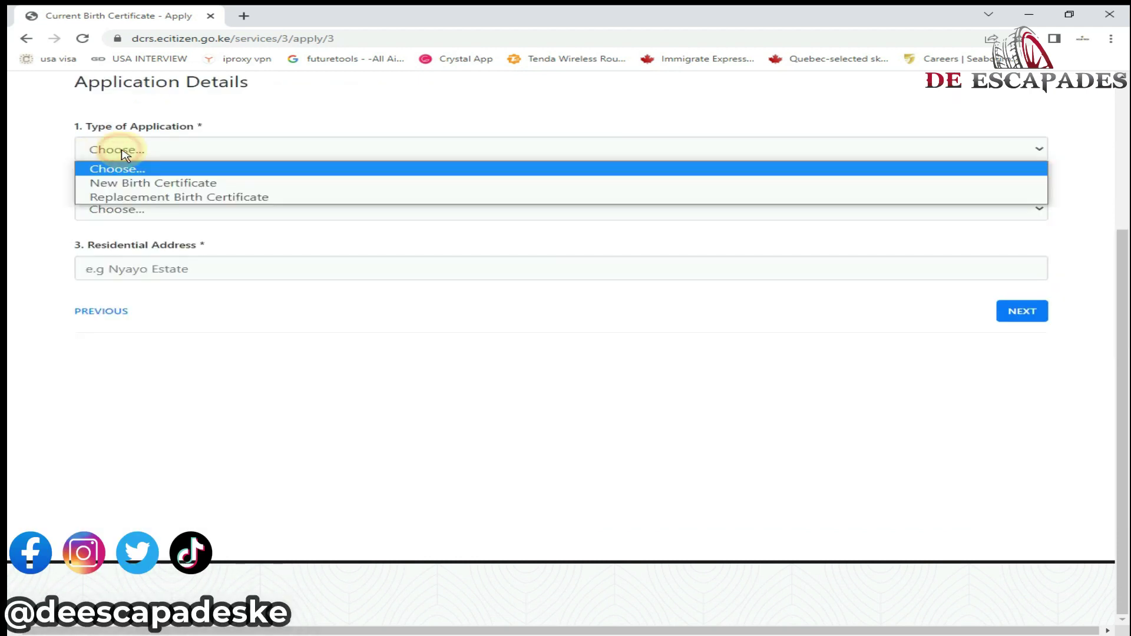
- Choose New Birth Certificate, Huduma GPO pickup and residential address RUIRU, then save
click(148, 184)
click(162, 210)
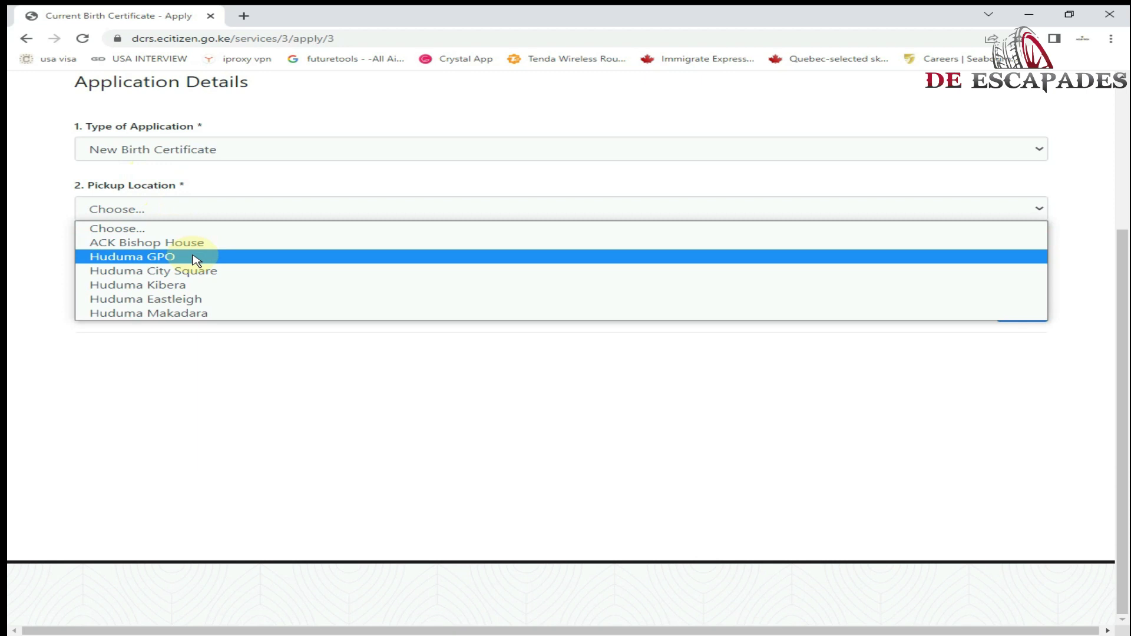
click(196, 259)
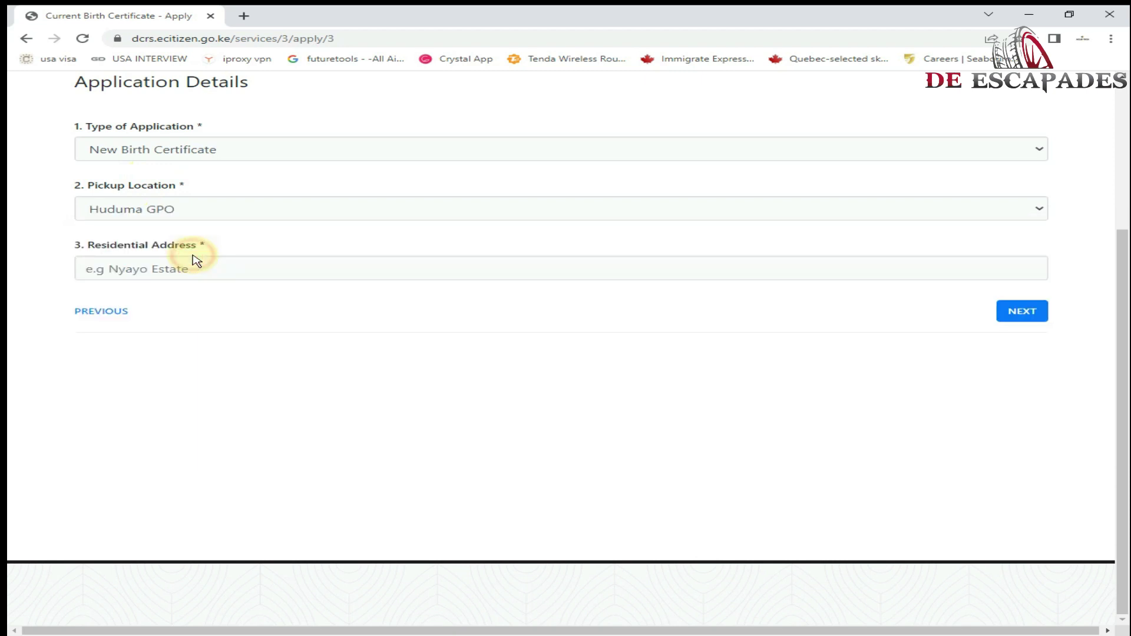
click(190, 269)
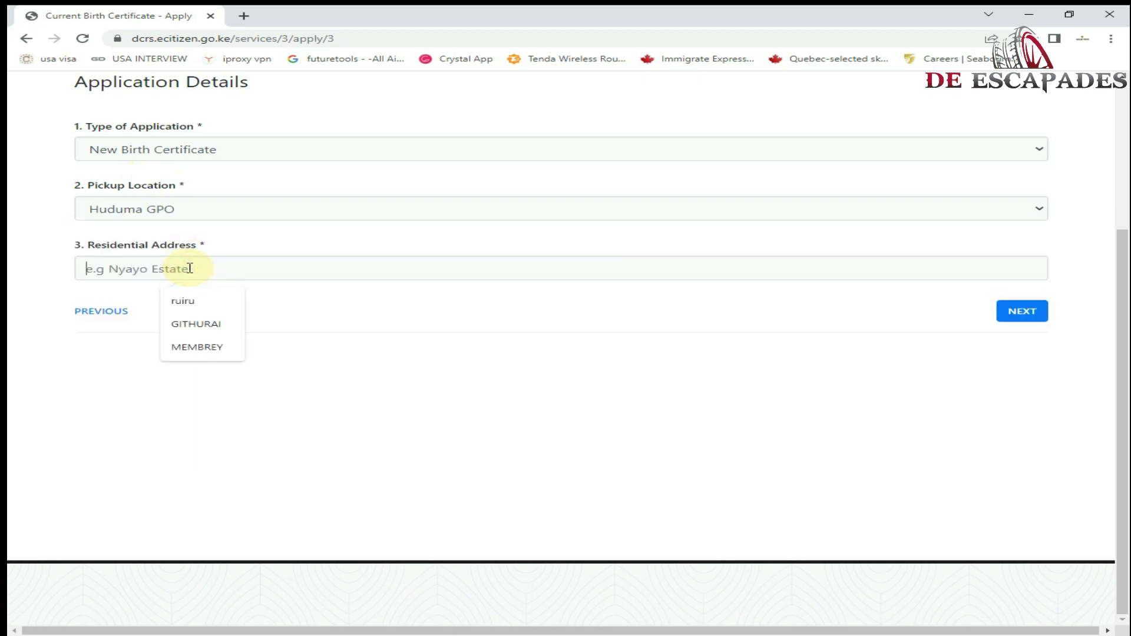
text(RUIRU)
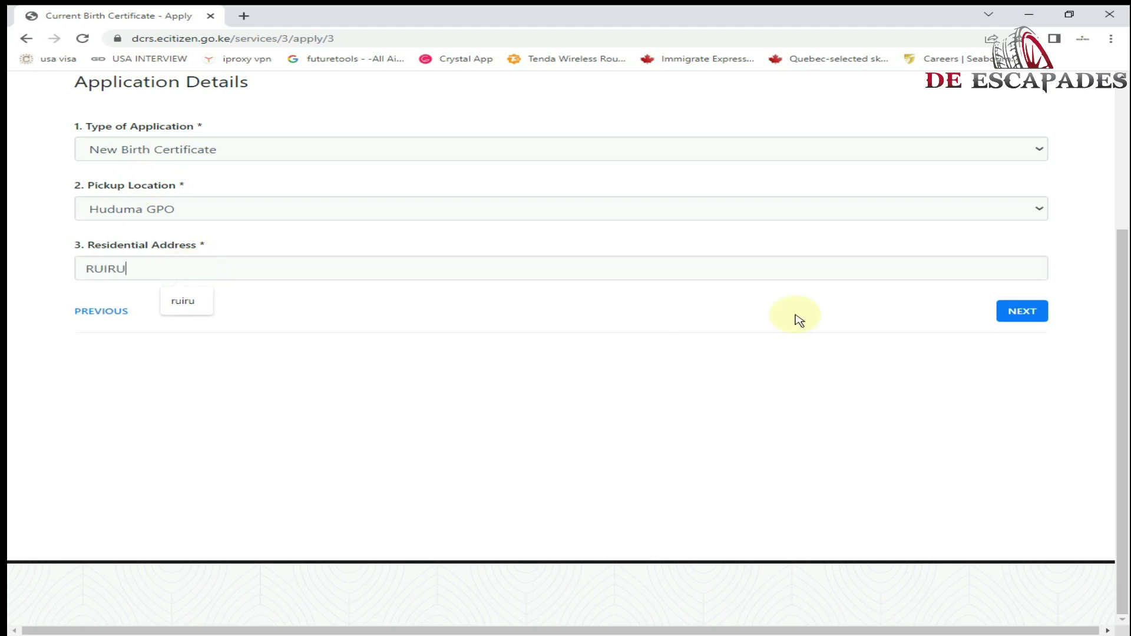
click(999, 314)
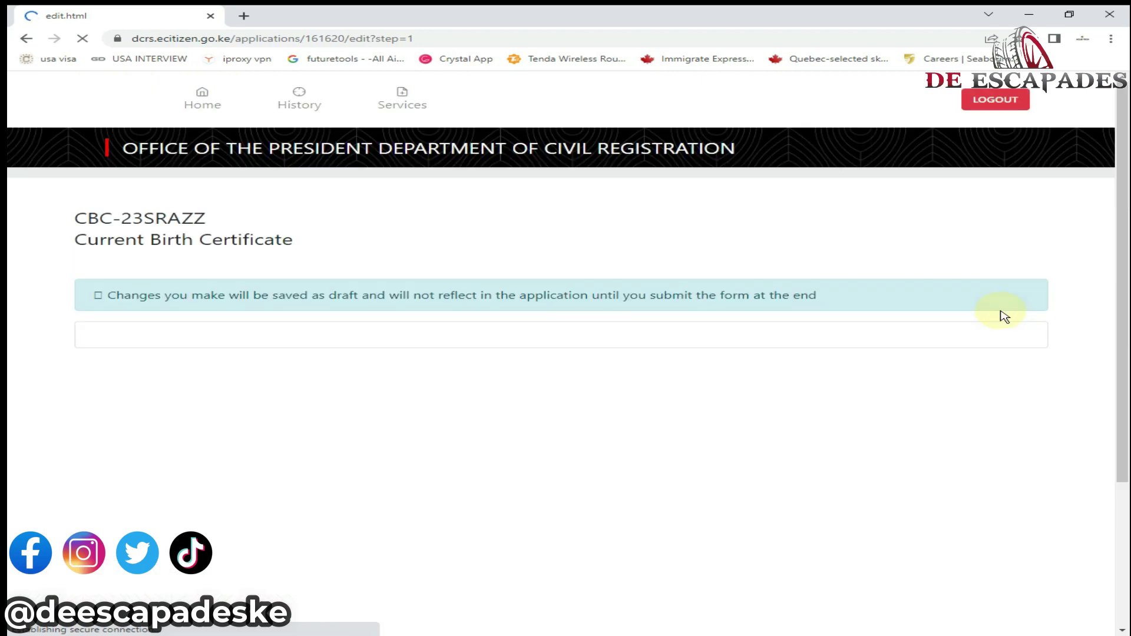
- Reconfirm New Birth Certificate as the application type and save the details again
scroll(1010, 345, down, 1)
scroll(1010, 345, down, 3)
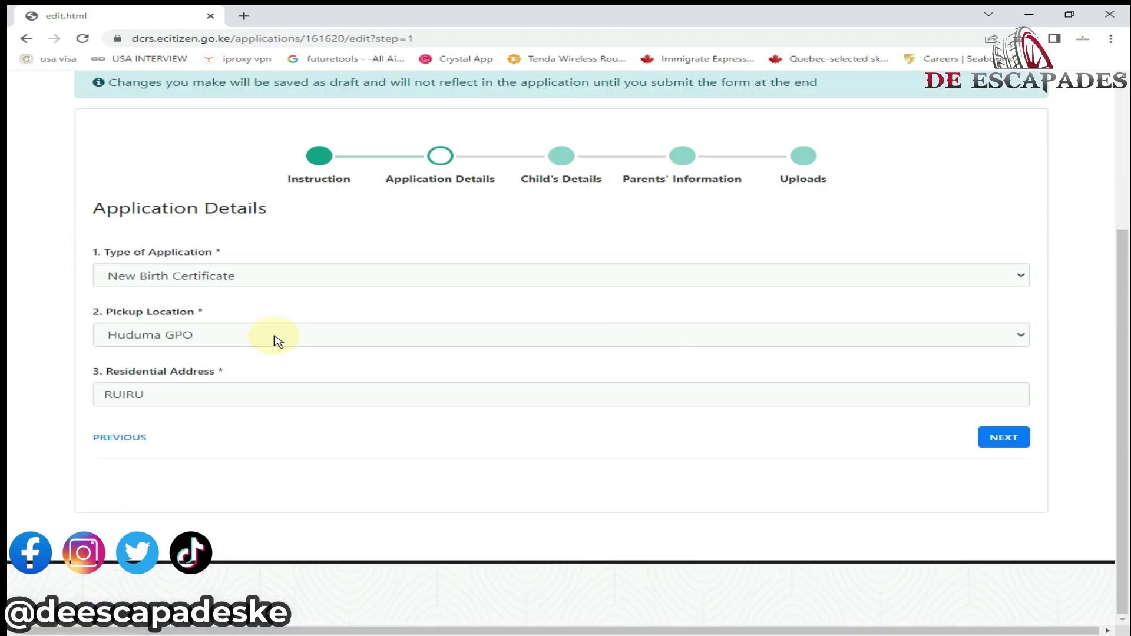
click(162, 273)
click(164, 274)
click(163, 275)
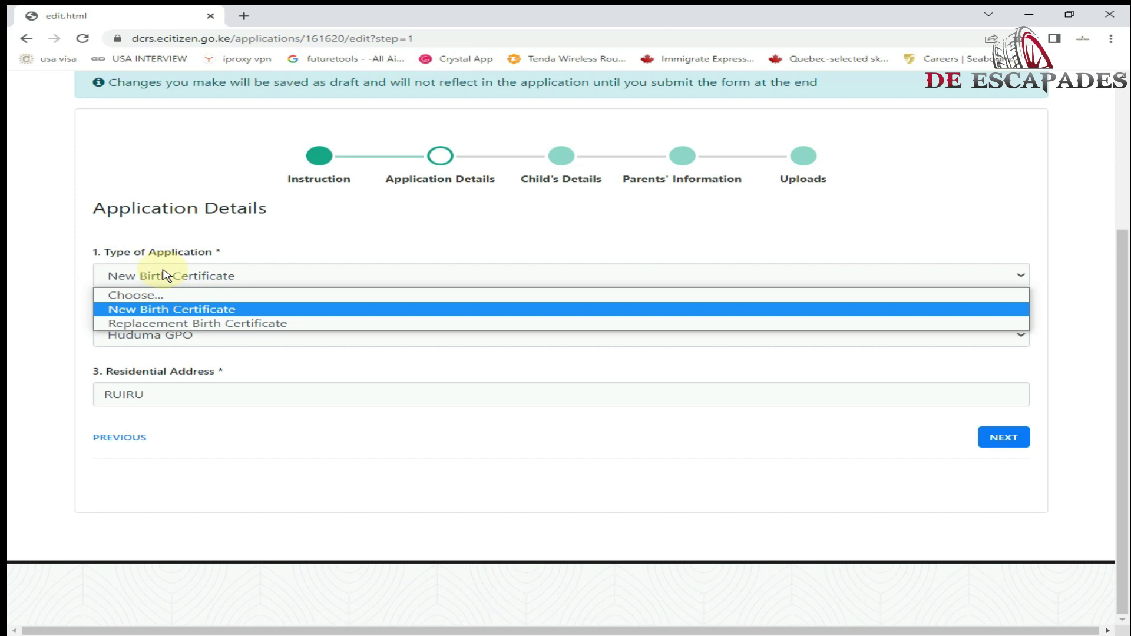
click(135, 309)
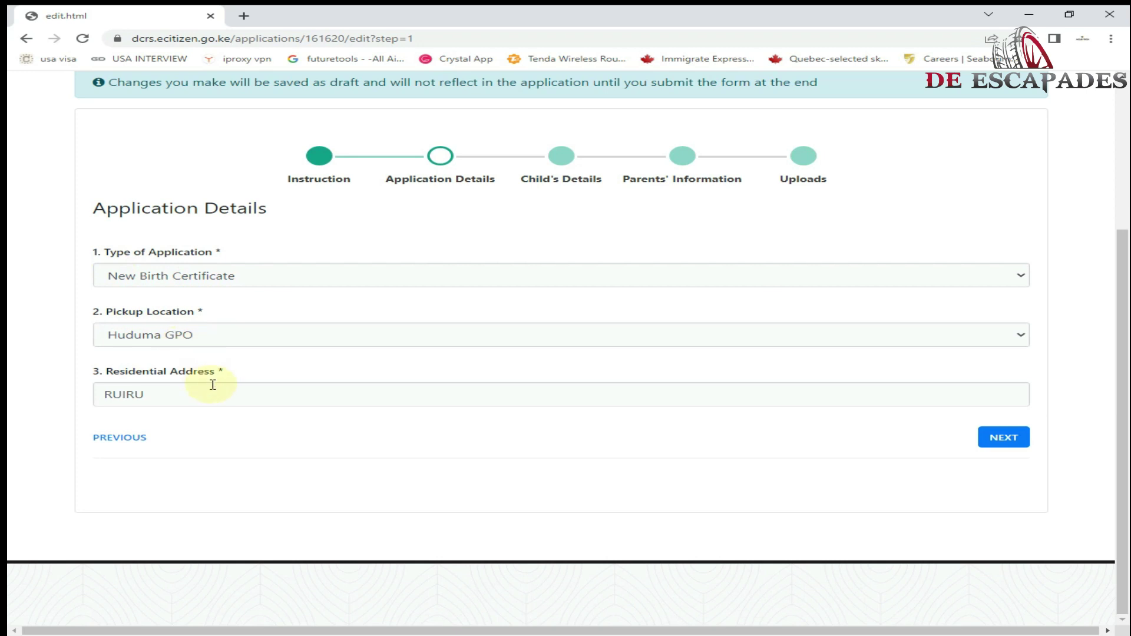
click(1003, 437)
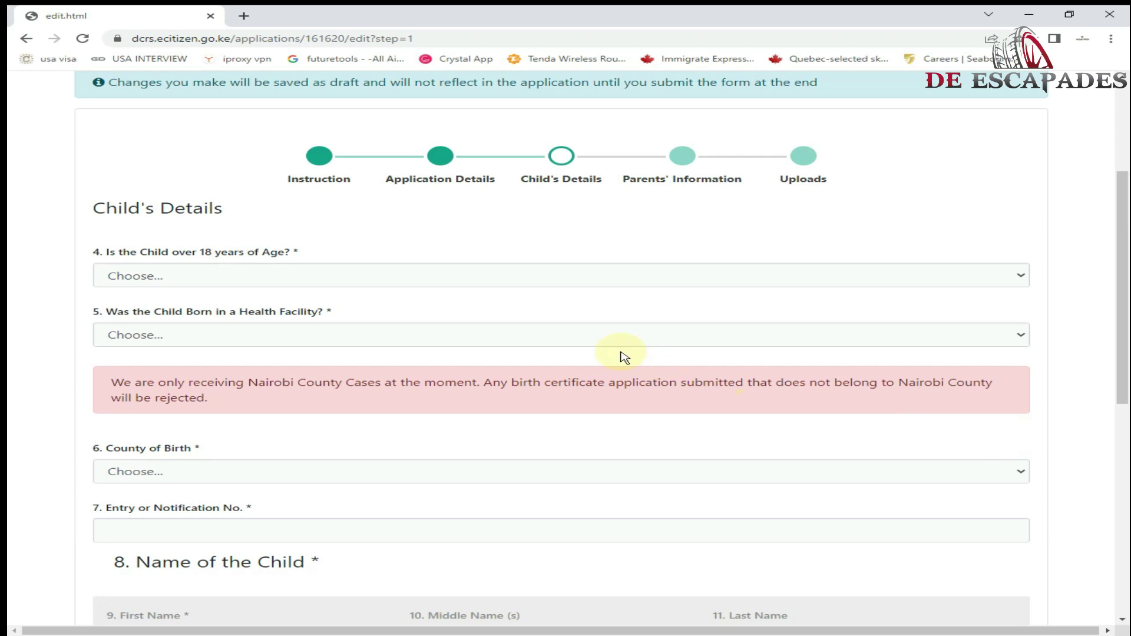
- Answer NO to over 18, YES to born in a health facility, and county Nairobi
click(365, 283)
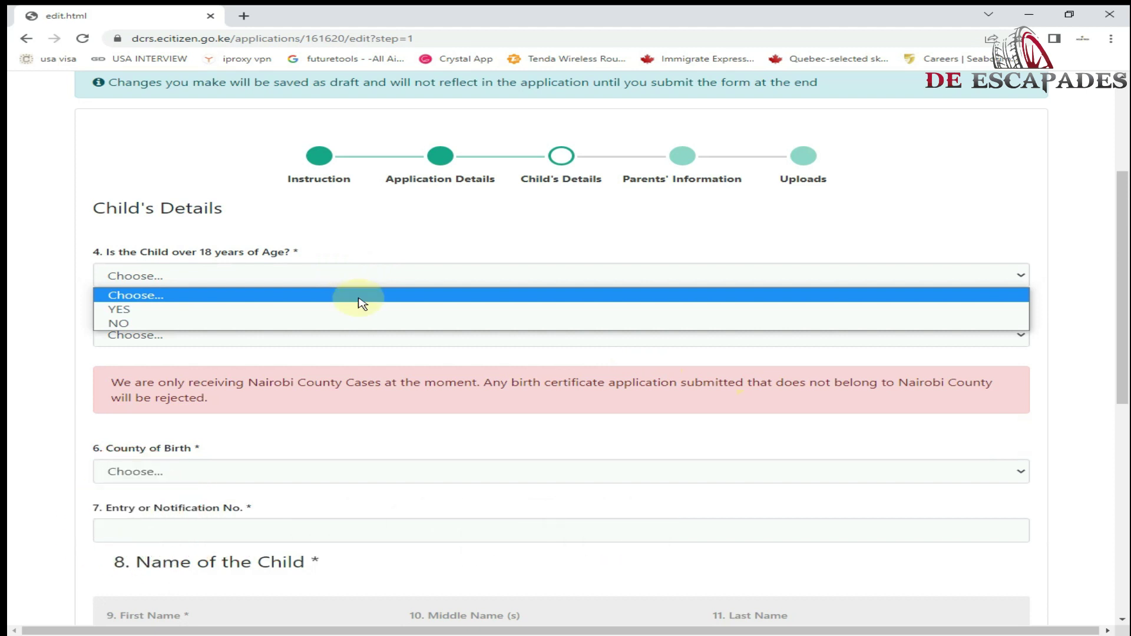
click(321, 324)
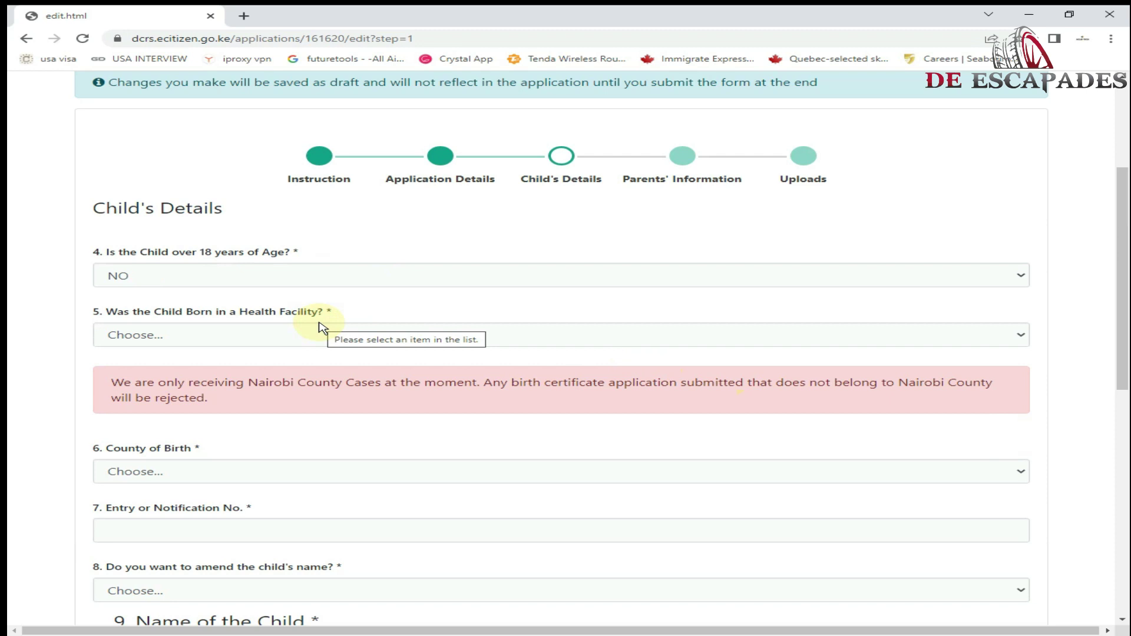
click(260, 336)
click(254, 369)
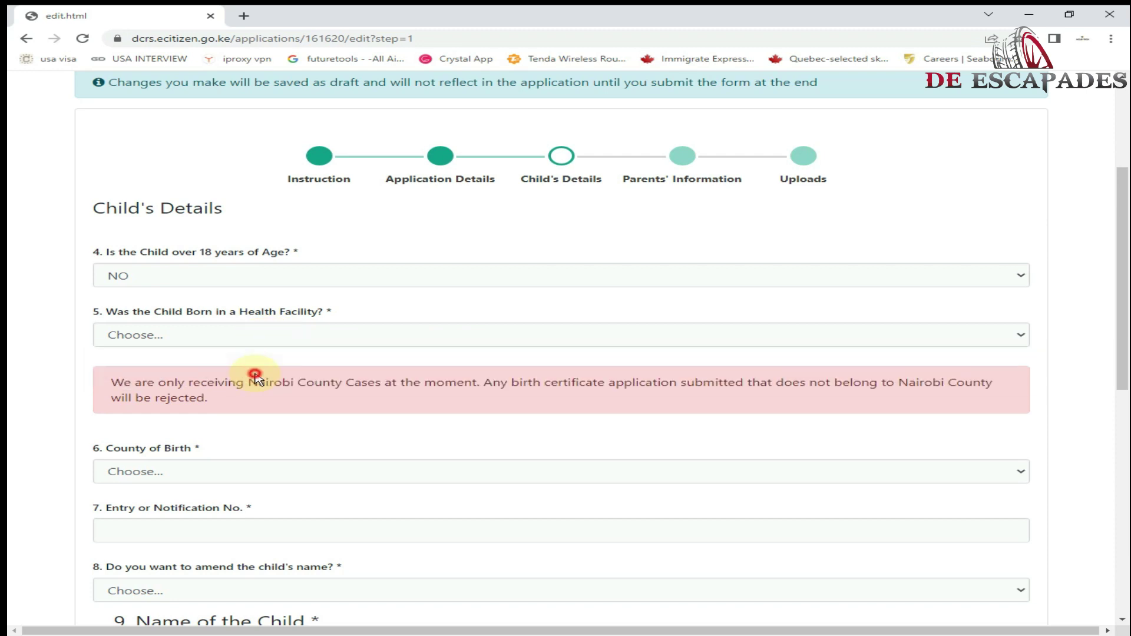
scroll(255, 378, down, 2)
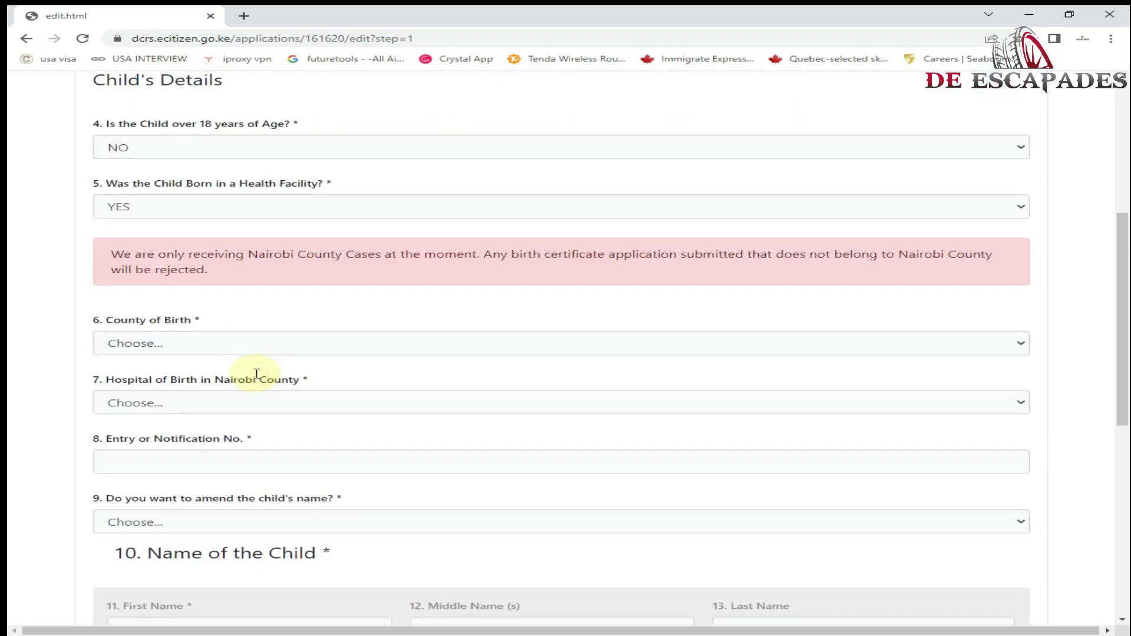
click(187, 343)
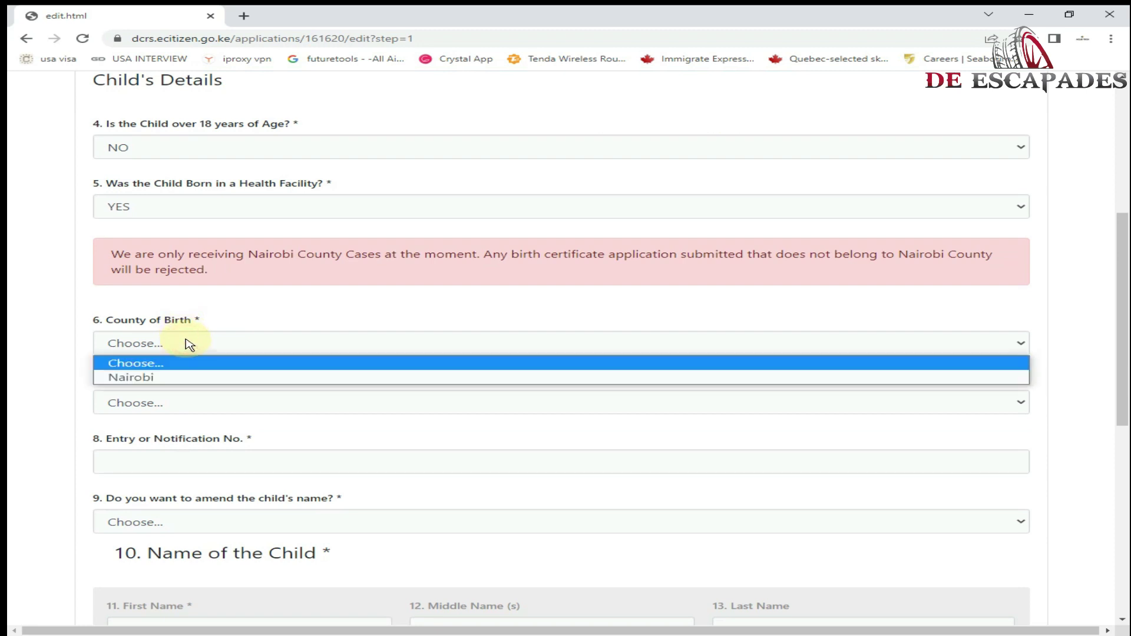
click(205, 377)
- Select MAMA LUCY KIBAKI as the child's hospital of birth
click(196, 403)
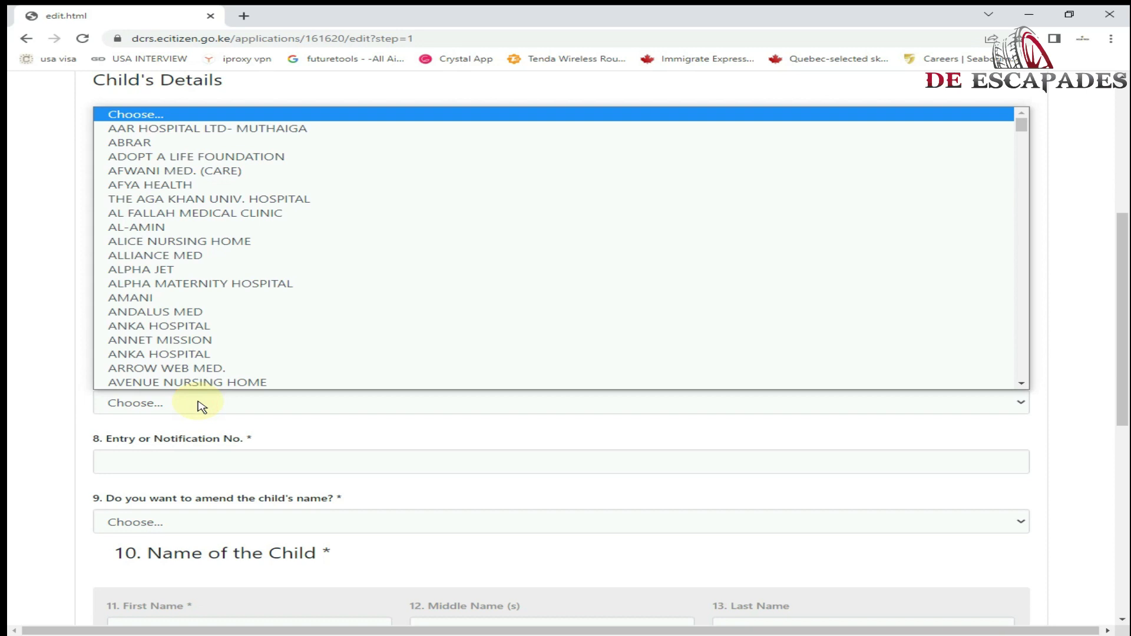
key(m)
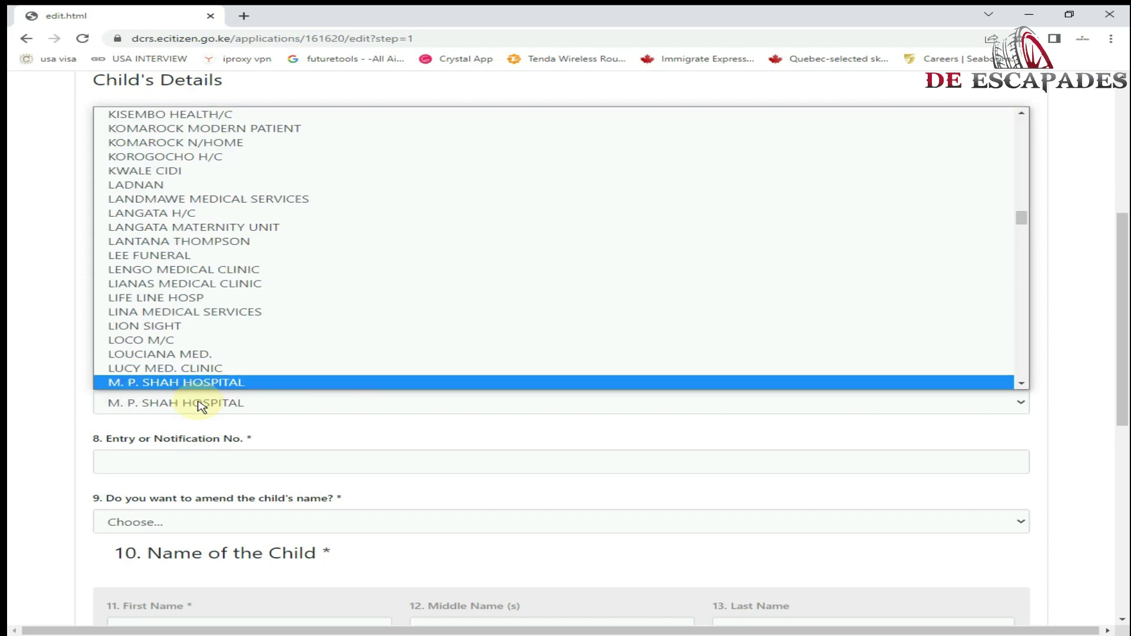
scroll(215, 356, down, 3)
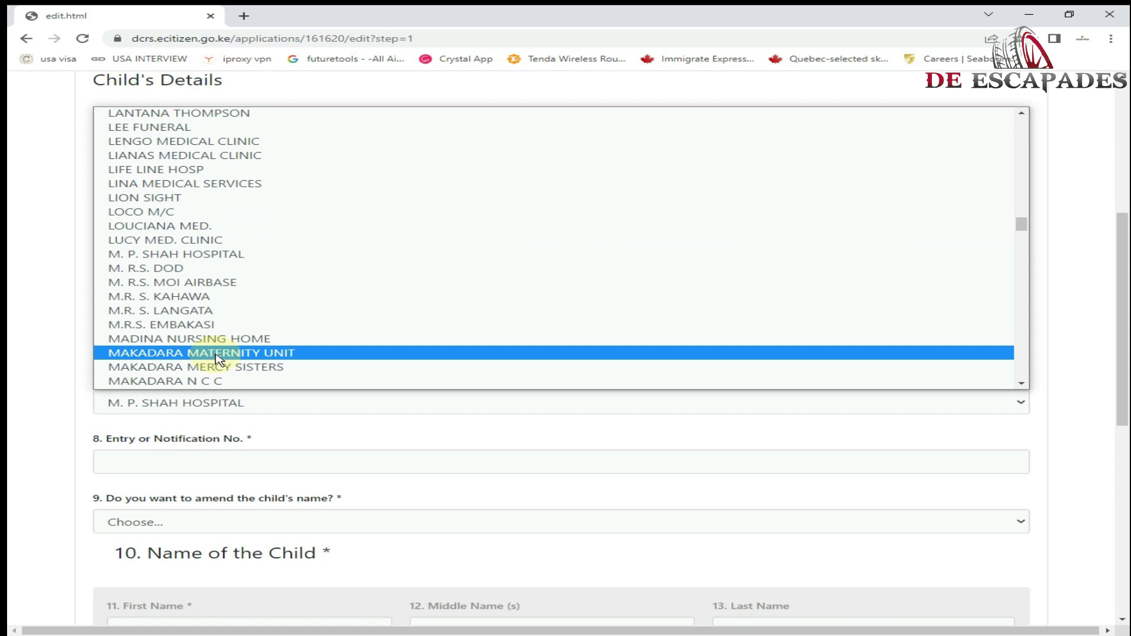
scroll(218, 359, down, 6)
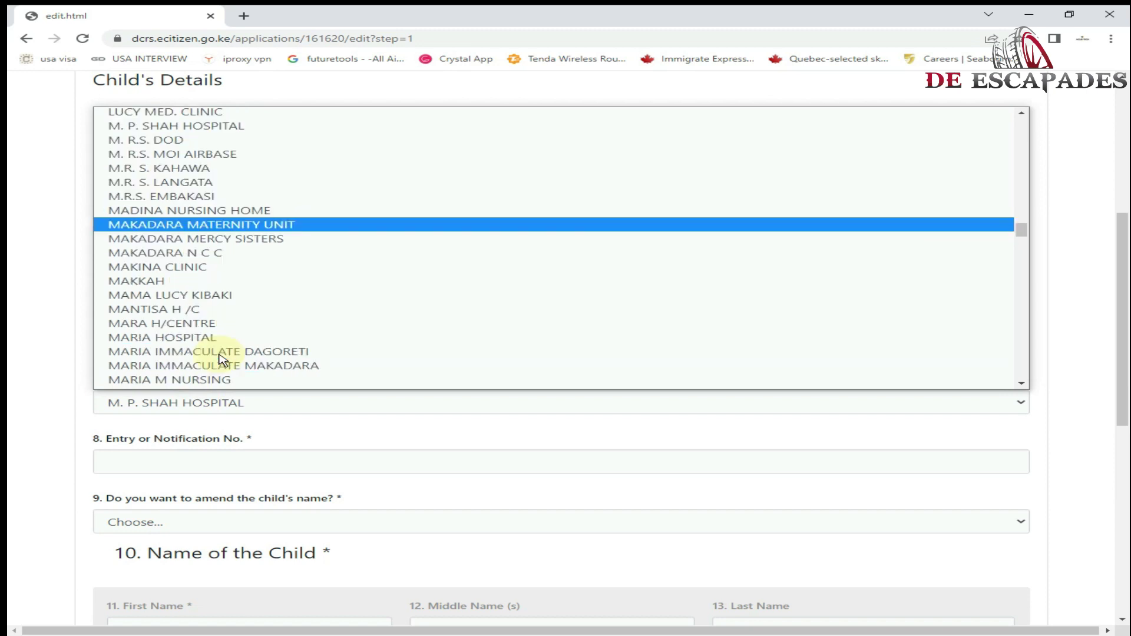
scroll(220, 357, down, 6)
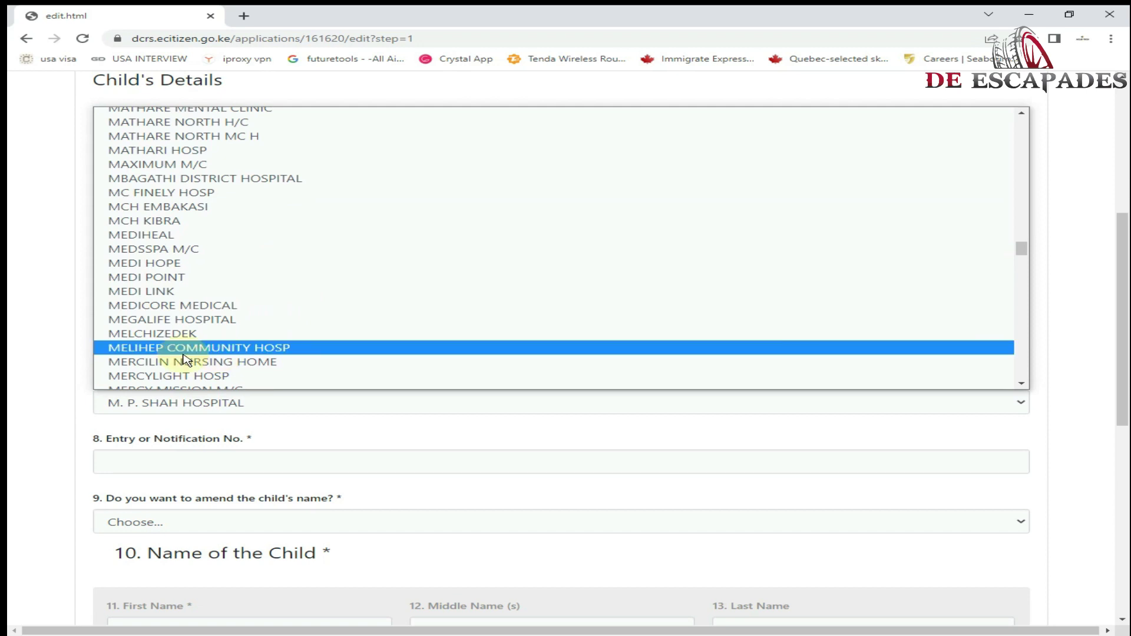
scroll(189, 360, up, 6)
scroll(189, 360, up, 2)
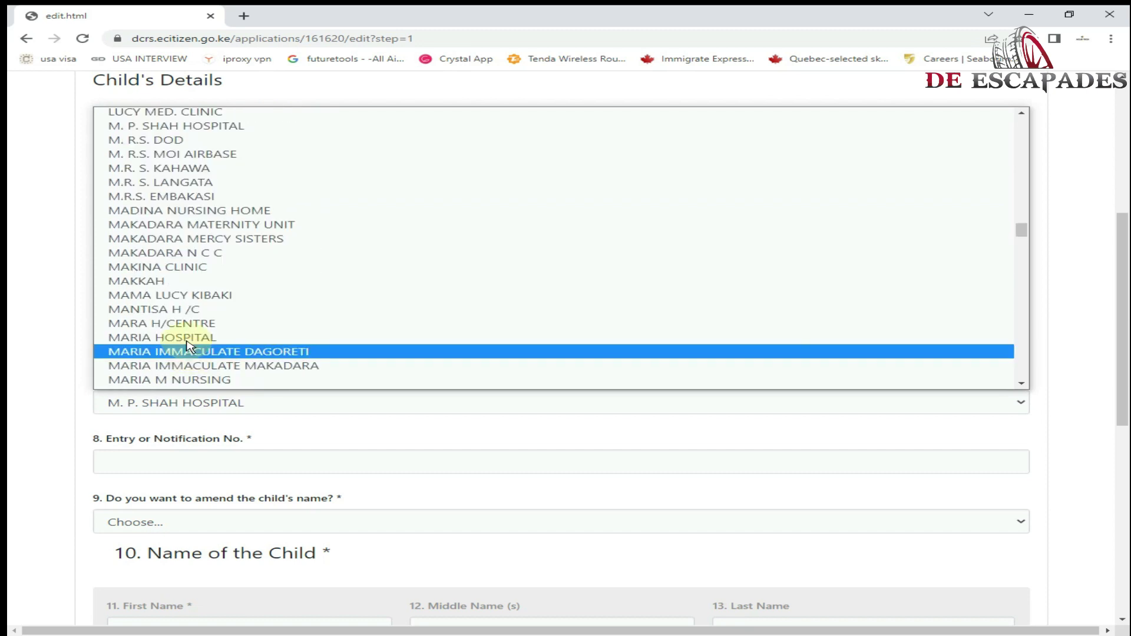
click(203, 296)
scroll(209, 298, down, 3)
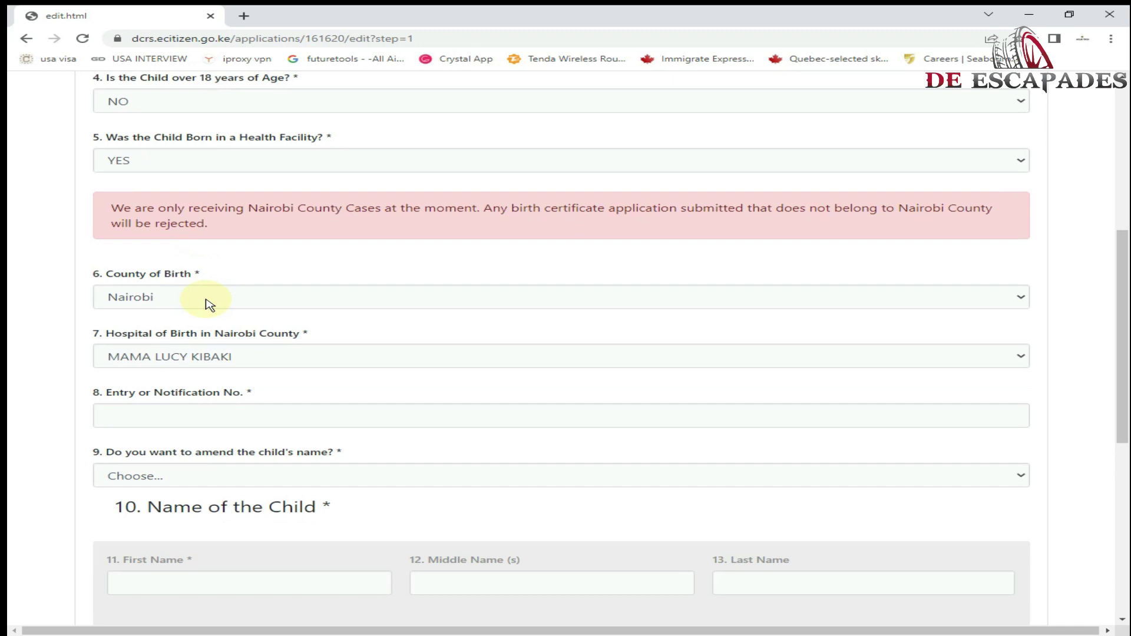
click(220, 276)
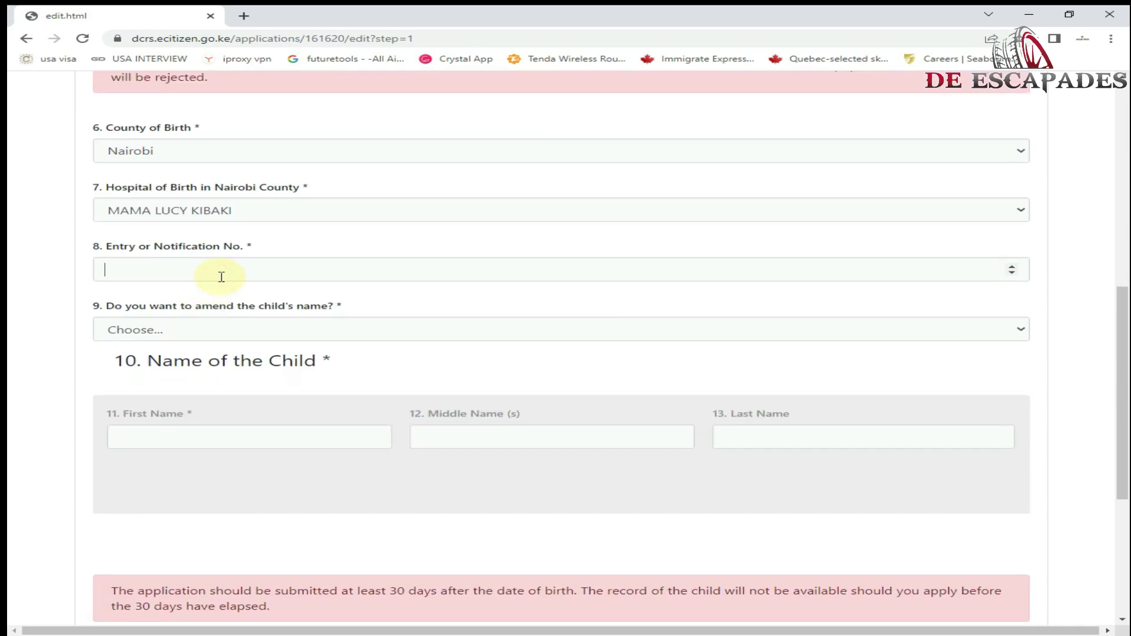
- Enter the notification number and set the date of birth to 17 January 2020
click(103, 216)
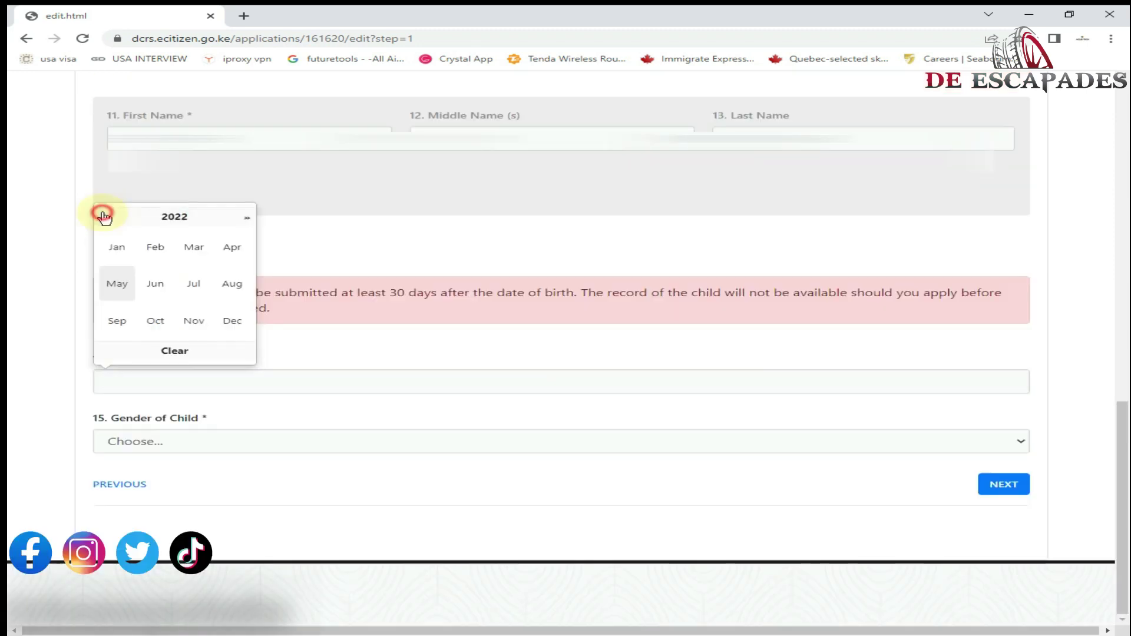
click(104, 216)
click(104, 217)
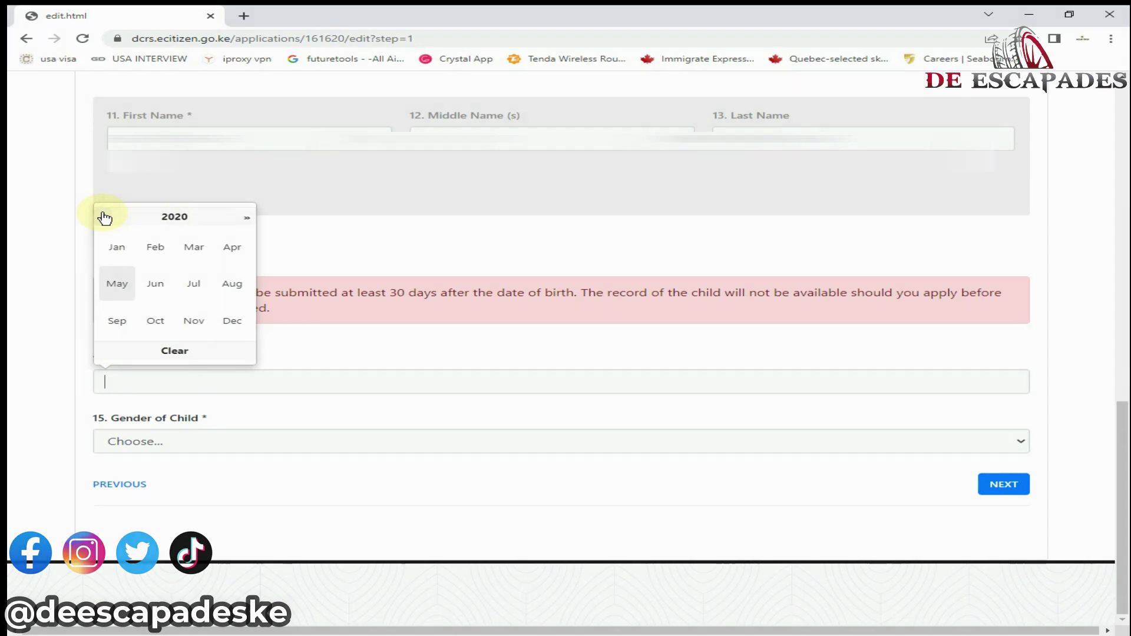
click(131, 254)
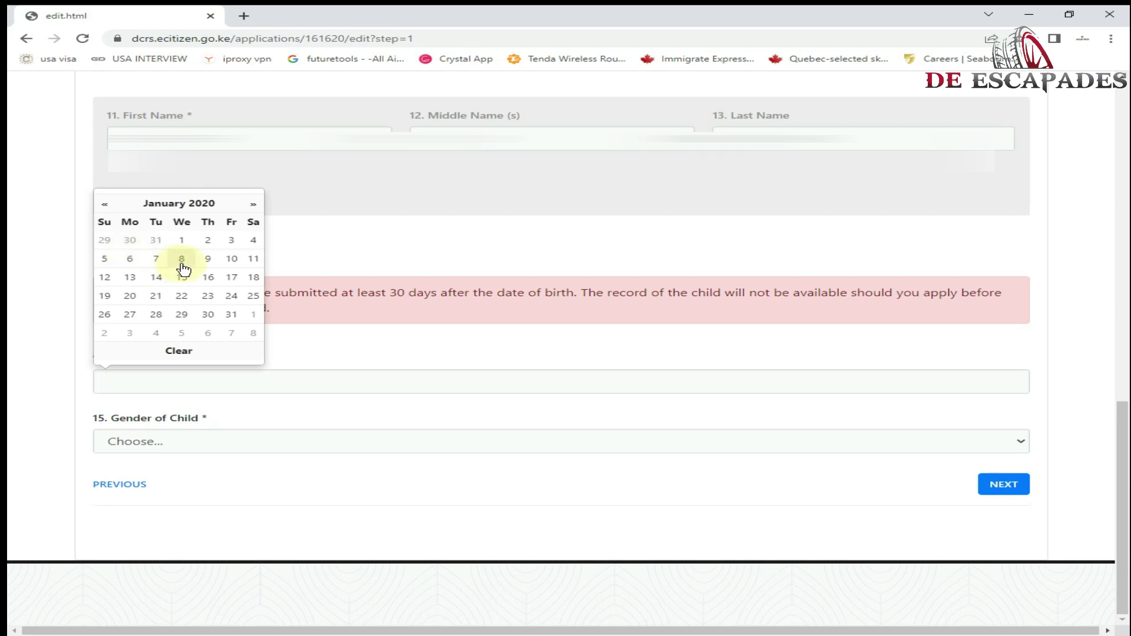
click(237, 277)
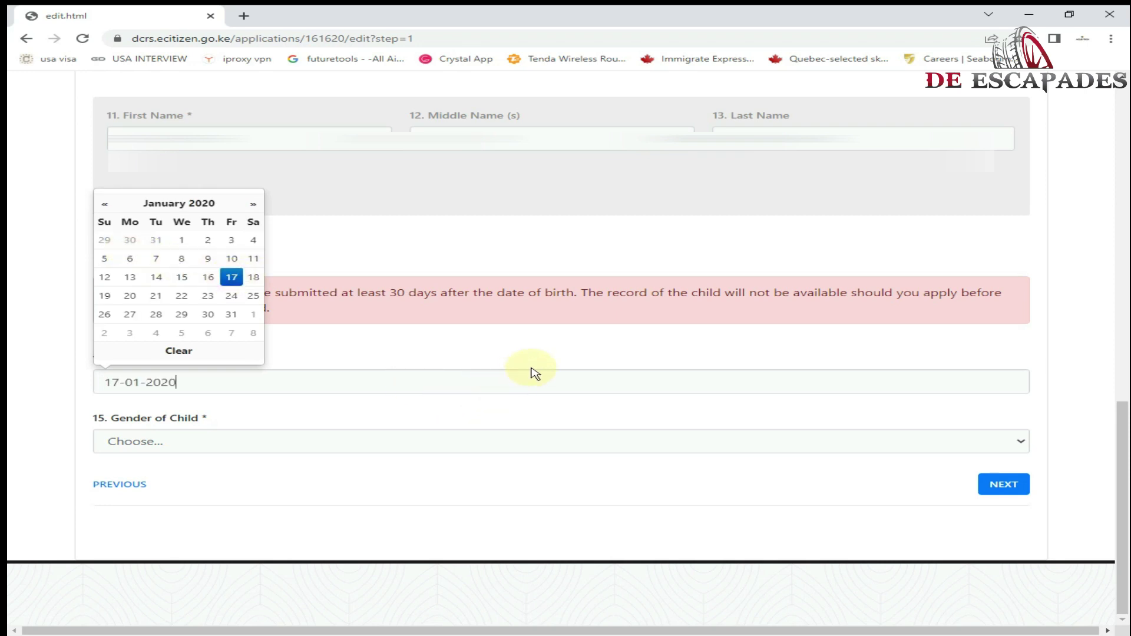
click(558, 349)
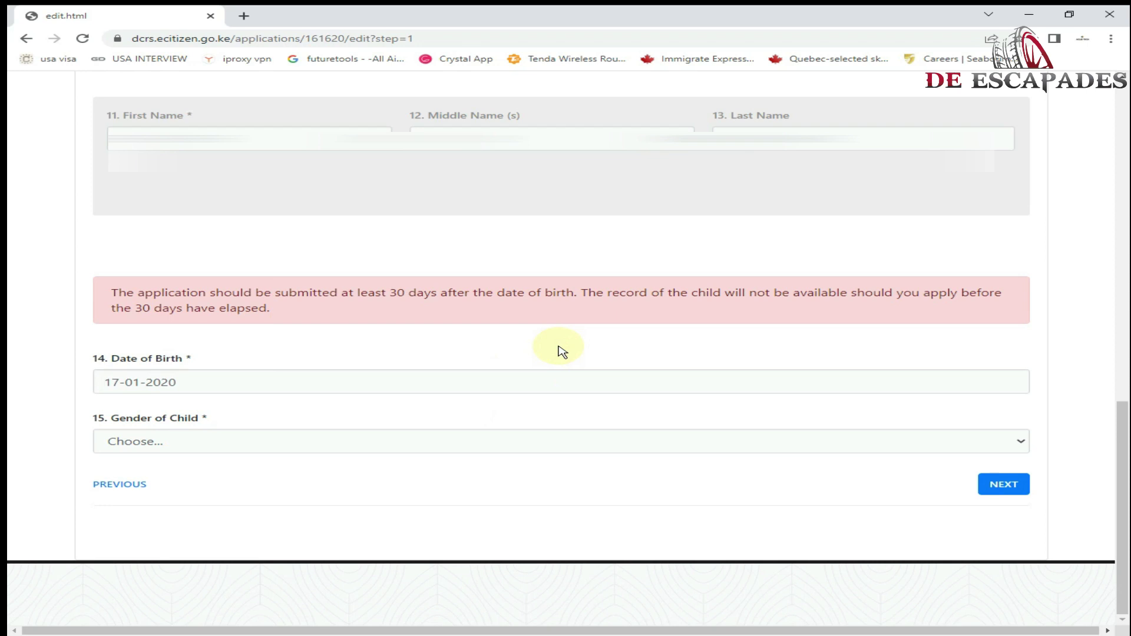
- Set the child's gender to FEMALE and continue to Parents' Information
click(405, 441)
click(387, 490)
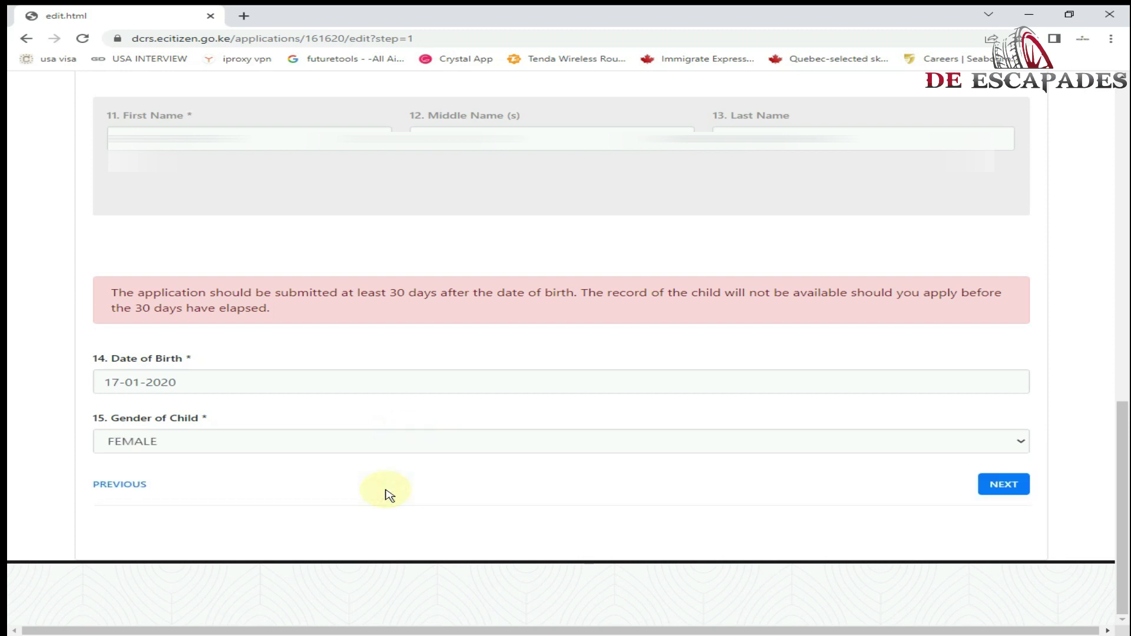
click(1004, 484)
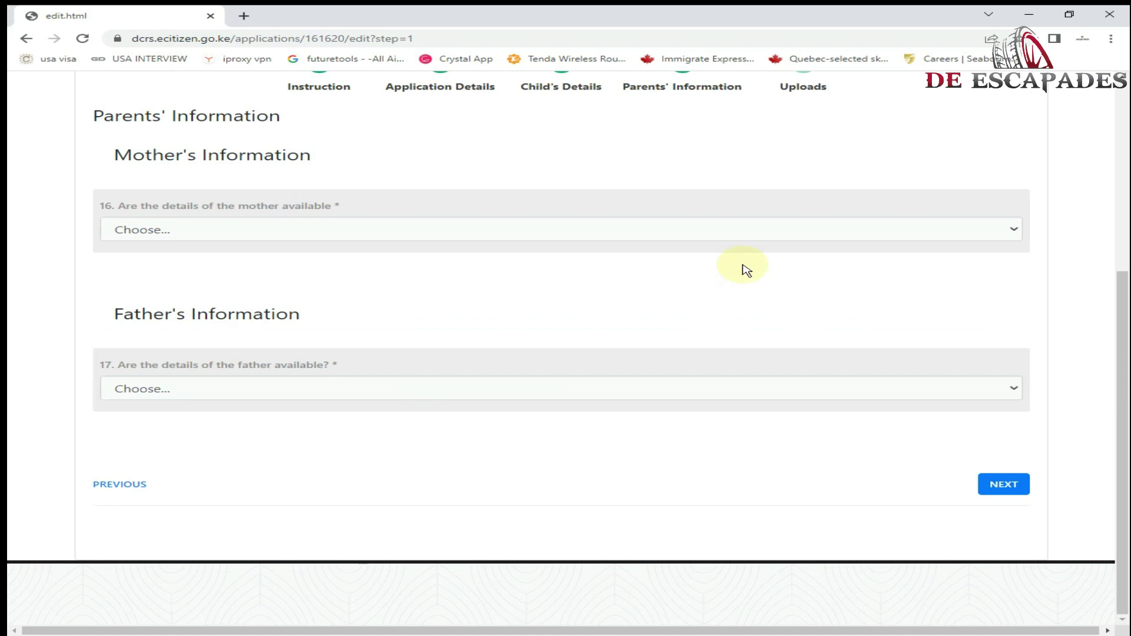
- Mark mother's details as available with National Identification as her ID type
click(167, 230)
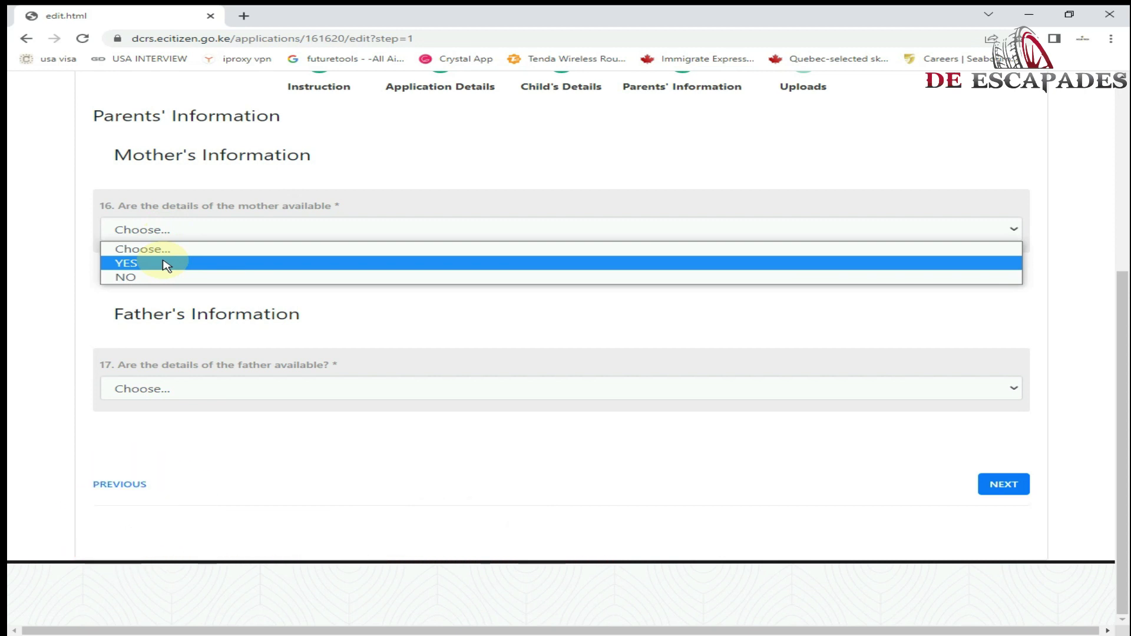
click(164, 261)
click(170, 289)
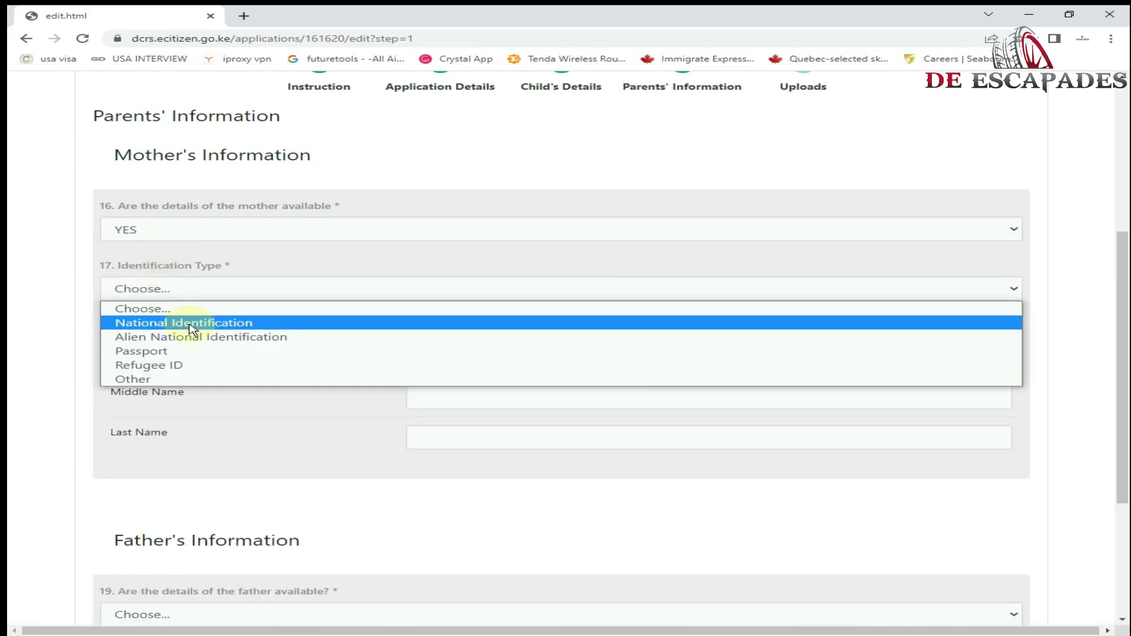
click(188, 324)
click(462, 388)
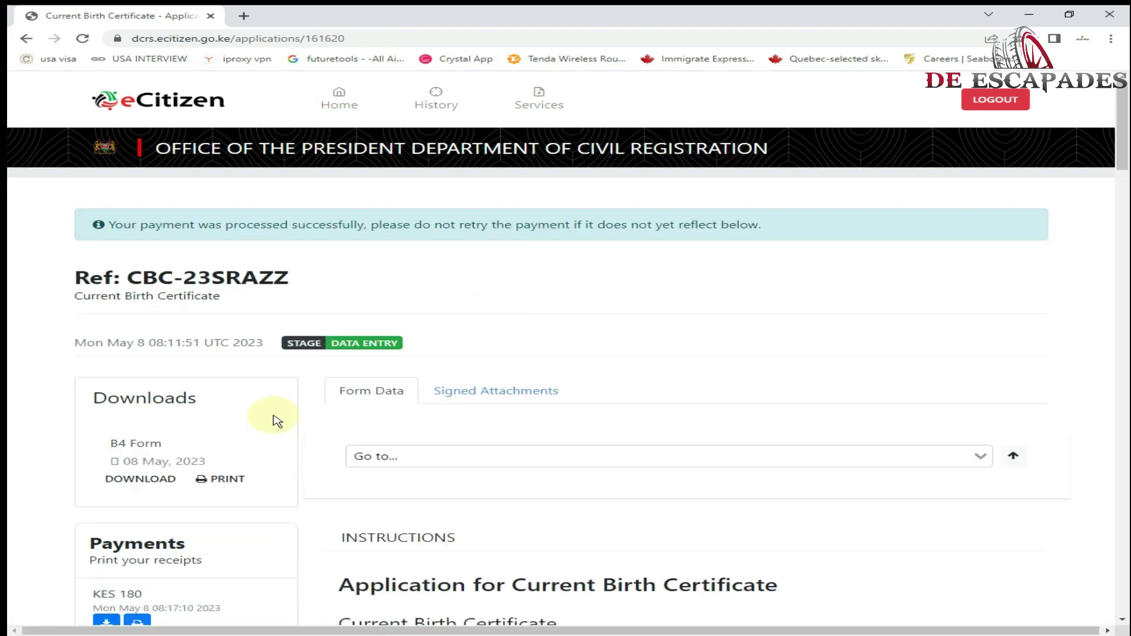
click(223, 478)
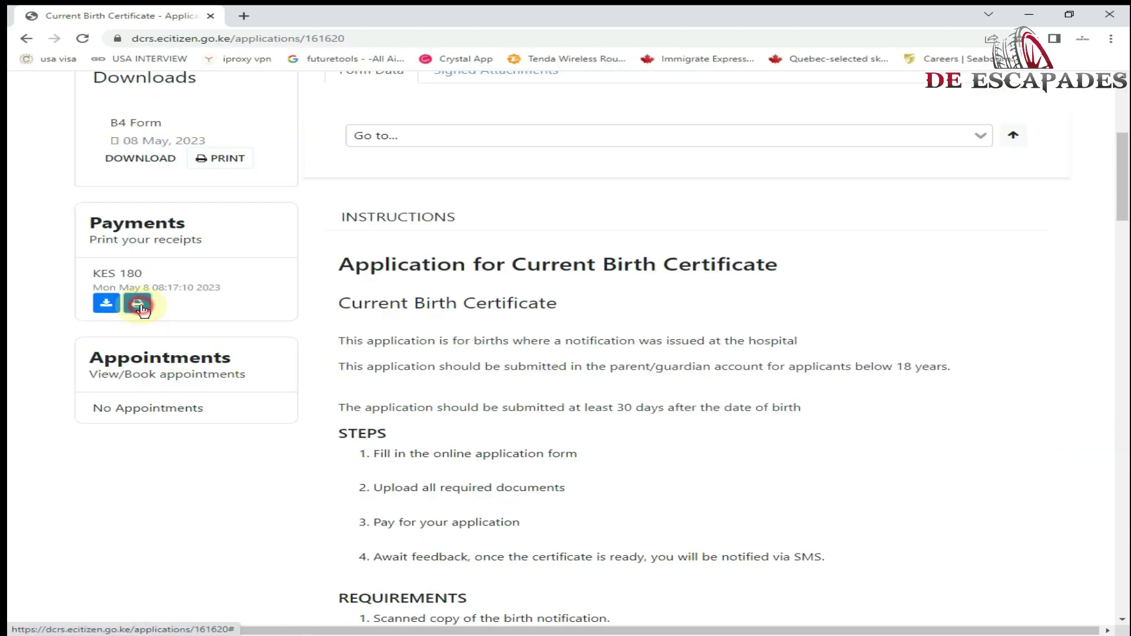
click(139, 306)
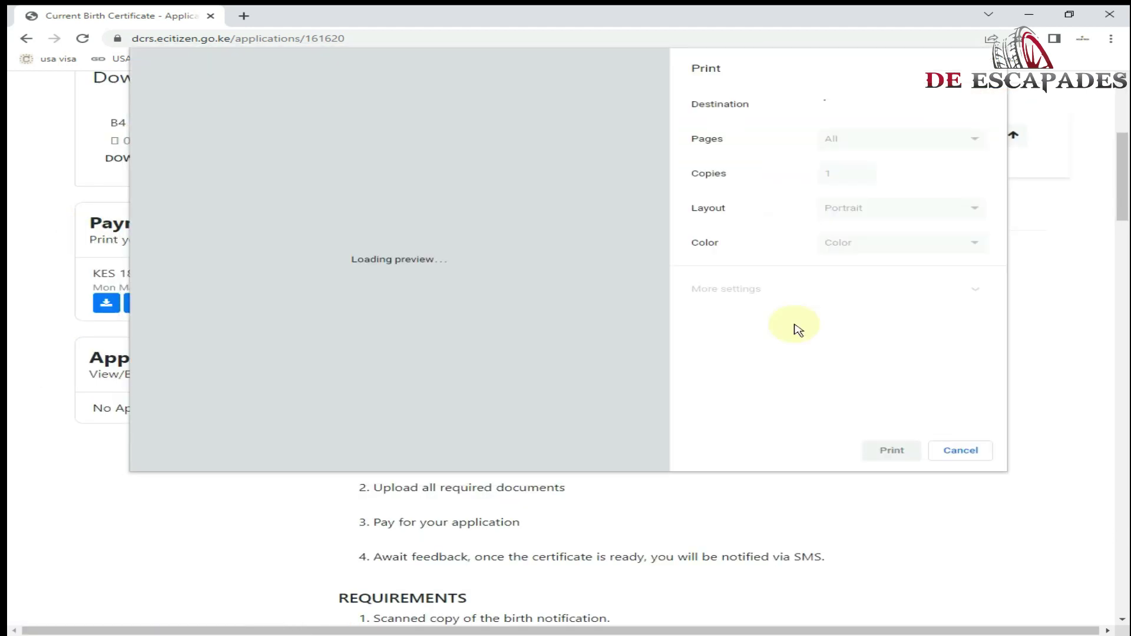
key(Escape)
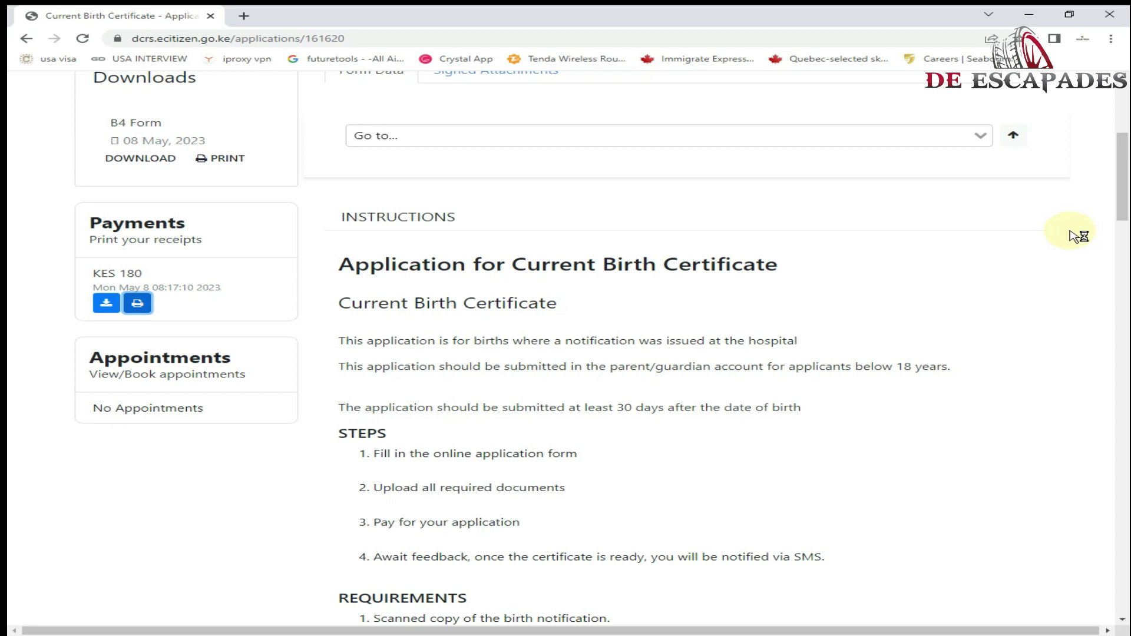
scroll(1076, 237, down, 1)
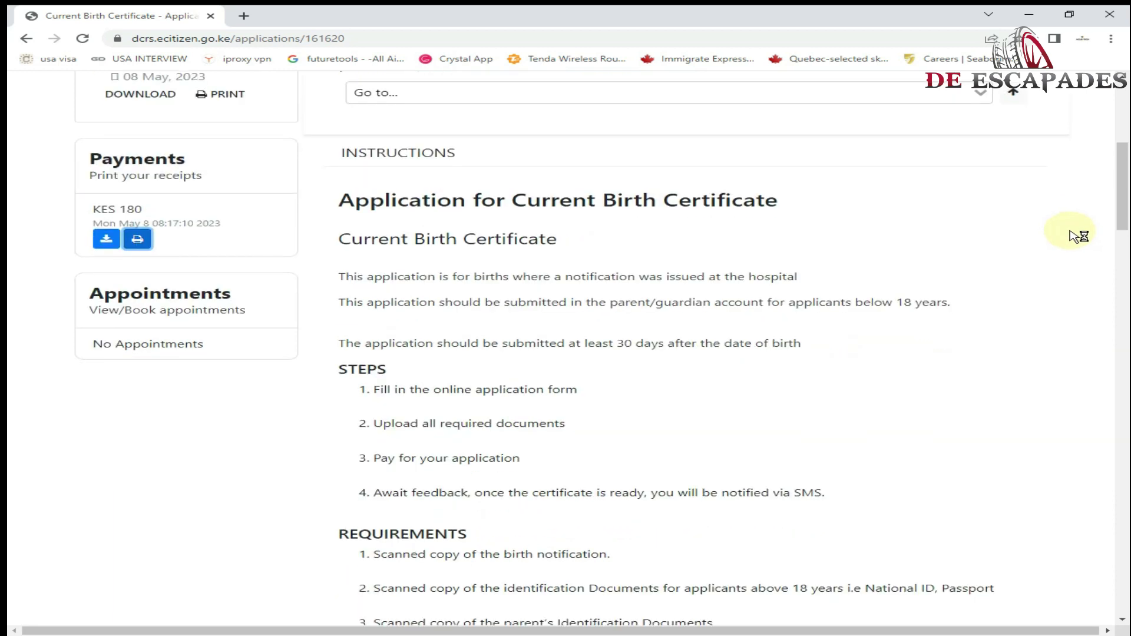
scroll(1076, 237, down, 1)
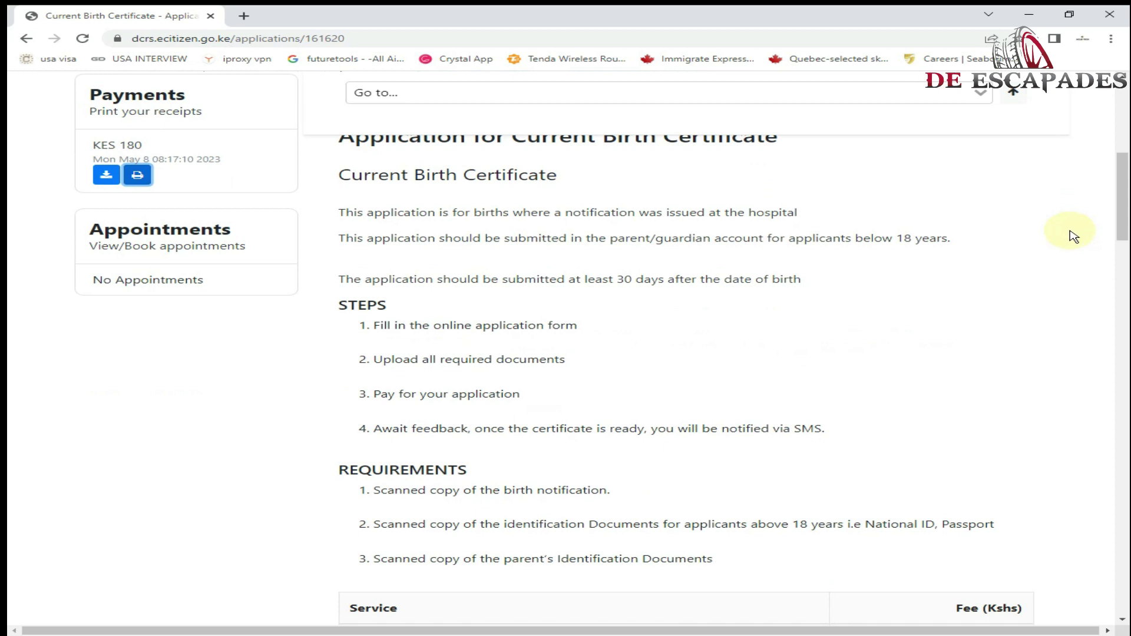
scroll(1074, 237, down, 2)
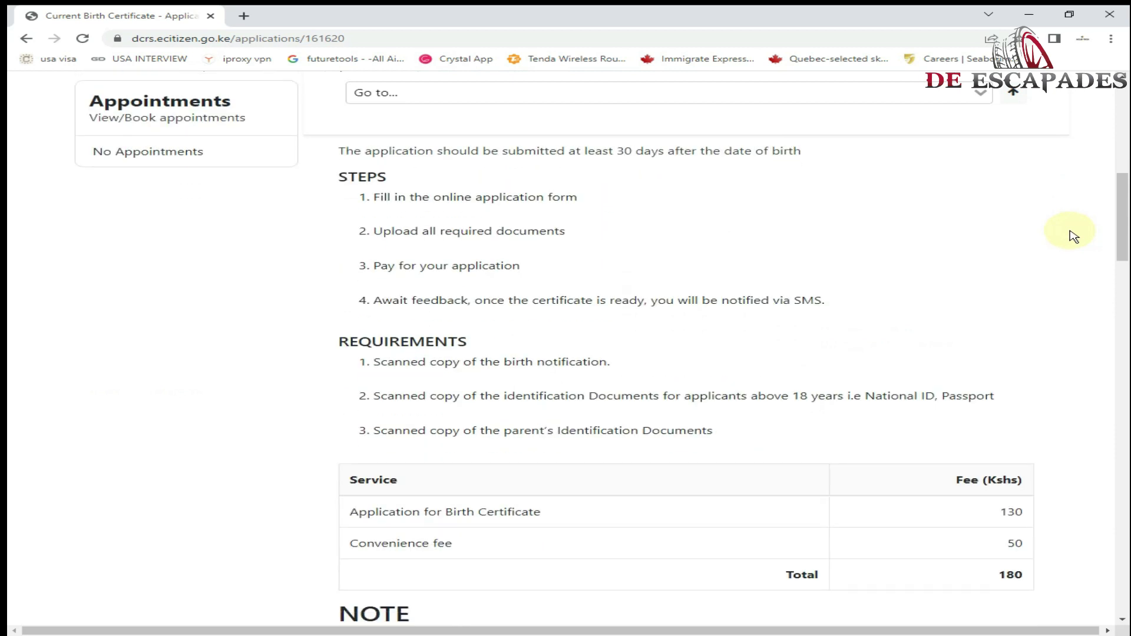
scroll(1074, 237, down, 2)
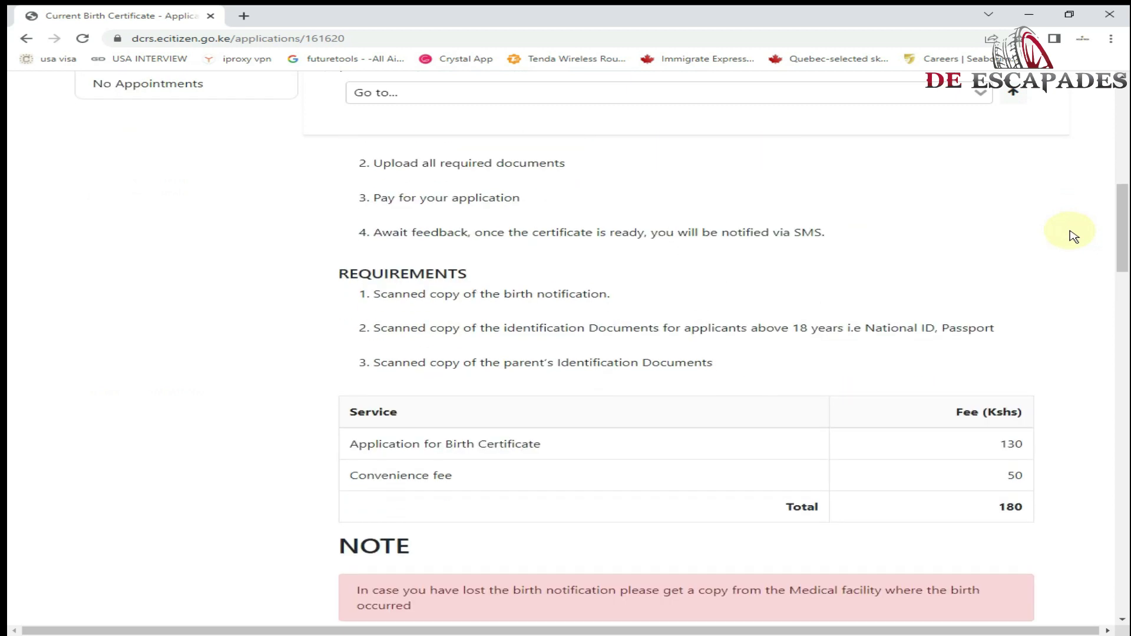
scroll(1074, 236, up, 3)
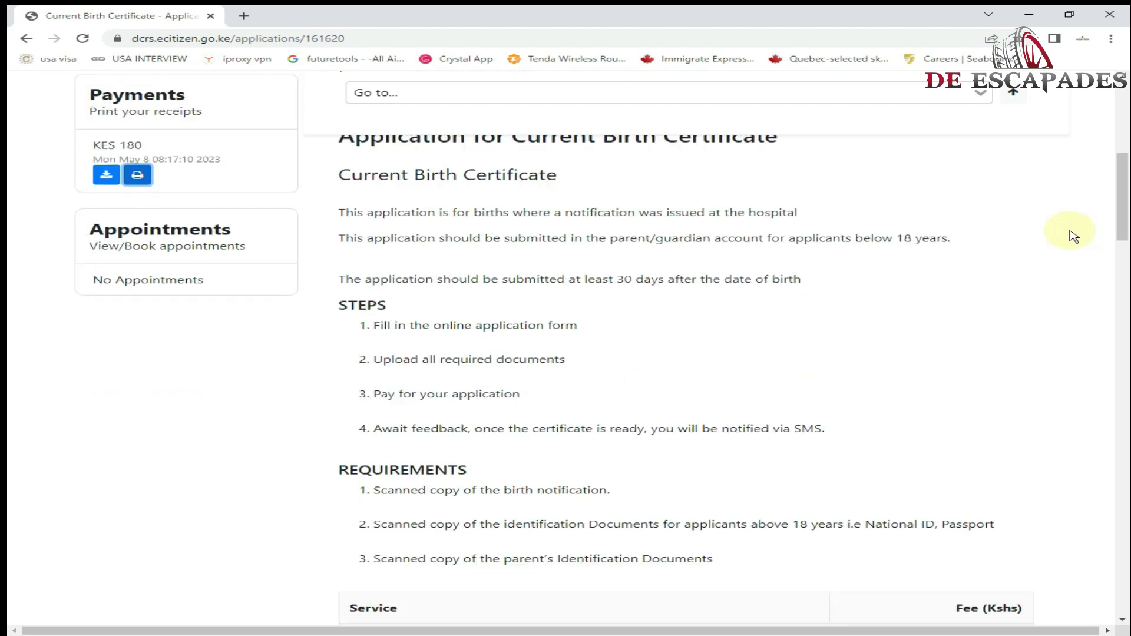
scroll(1074, 236, down, 5)
scroll(1074, 237, down, 1)
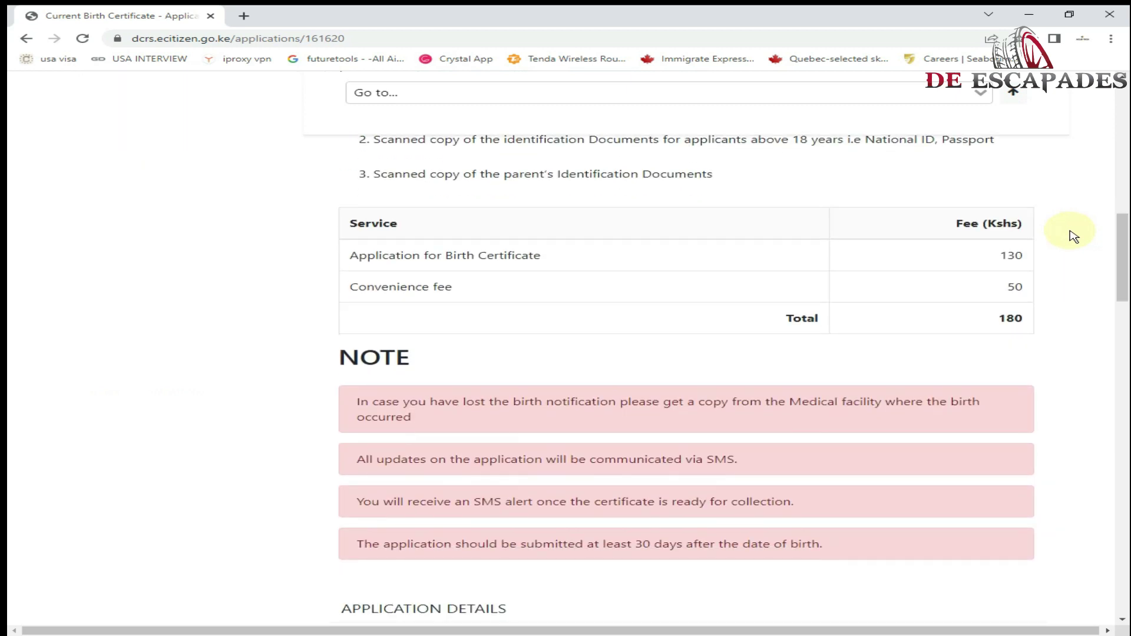